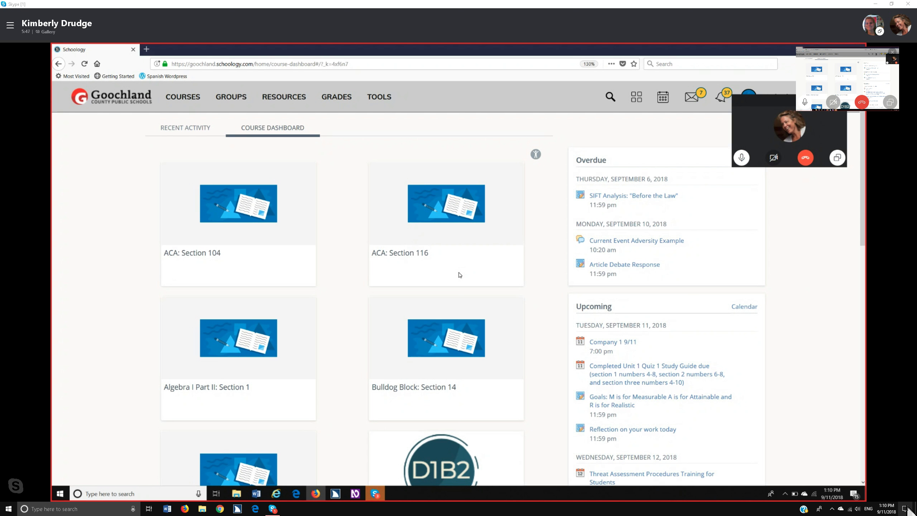
Step: Open the Courses menu from the JAWS form-field list, reaching the ACA Section 104 course
key("Insert+F5")
key("End")
key("Home")
key("Return")
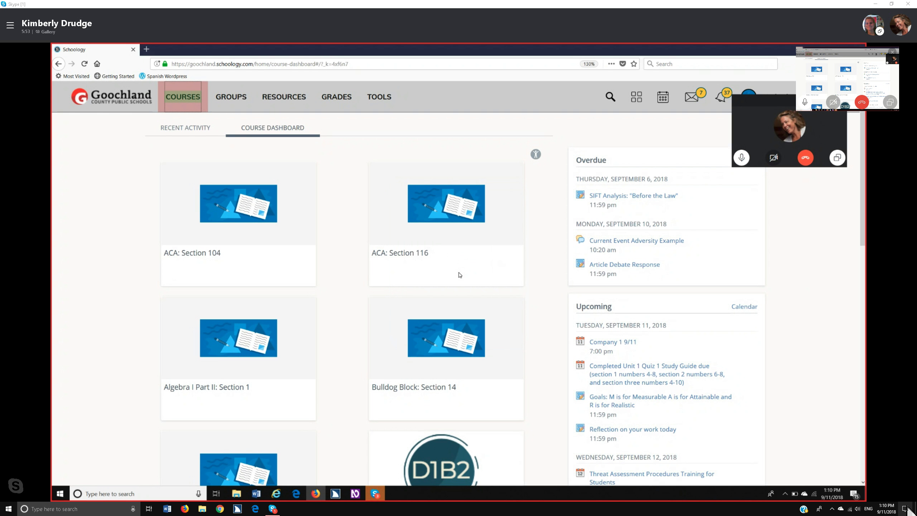
key("Return")
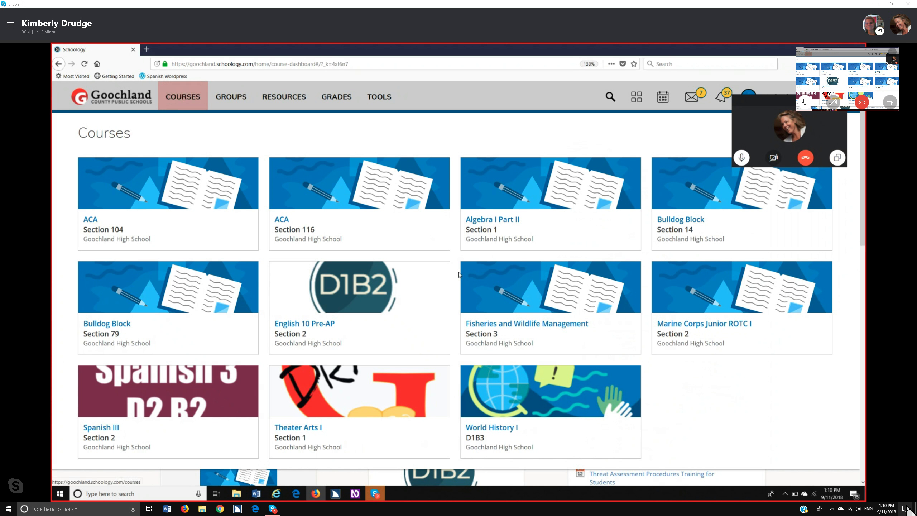
key("Tab")
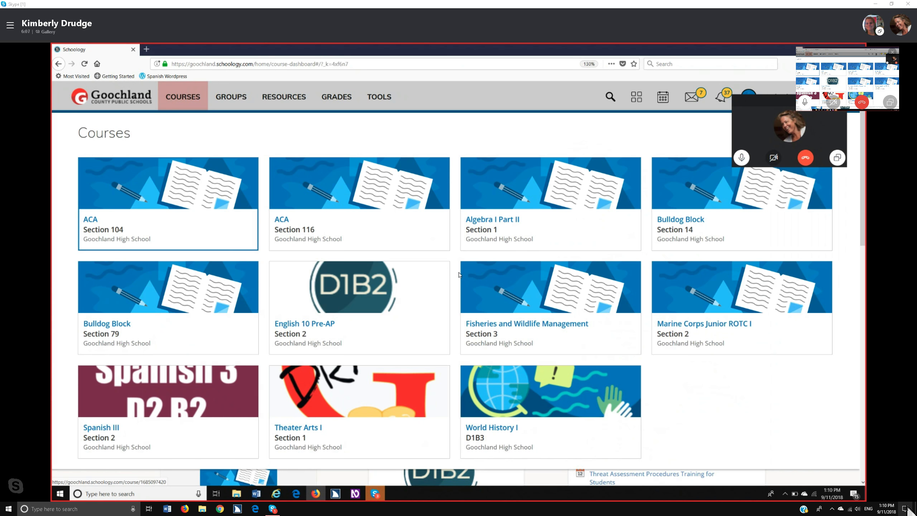
Step: Choose English 10 Pre-AP: Section 2 from the JAWS links list and open it
key("Insert+F7")
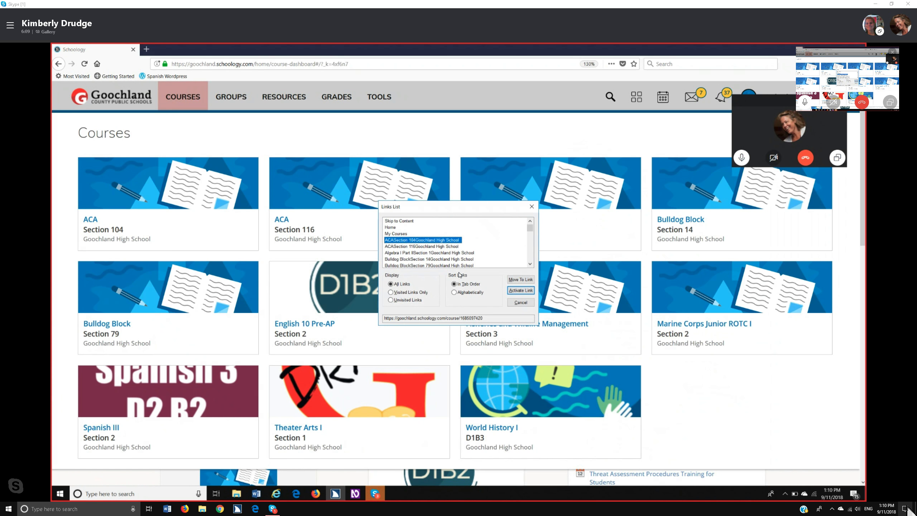
key("e")
key("Return")
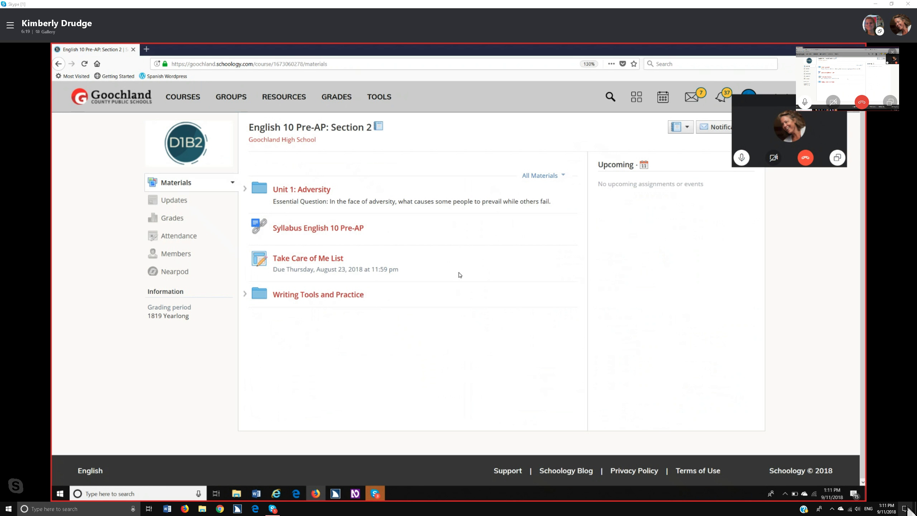
key("Tab")
key("Tab")
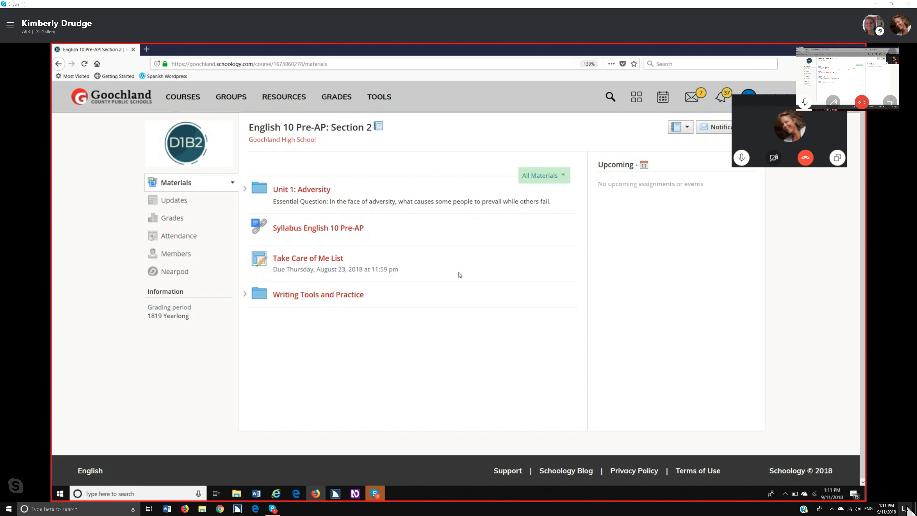
key("Tab")
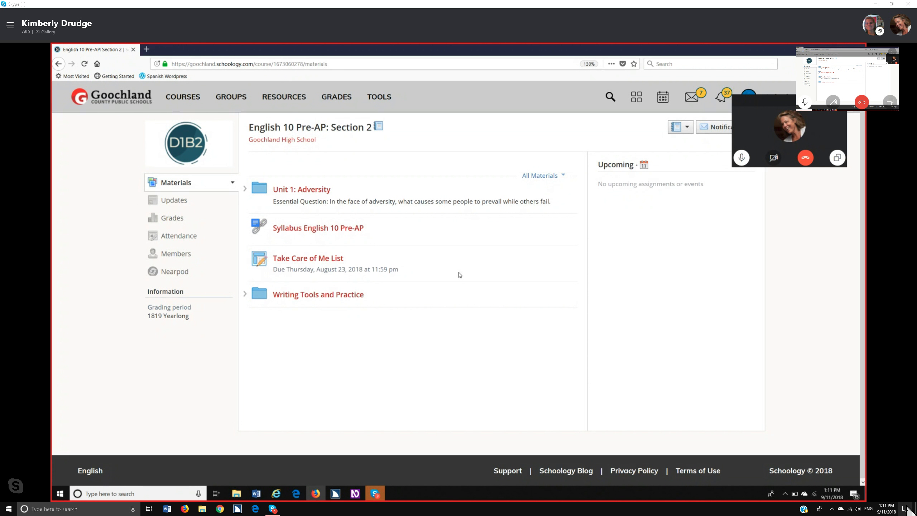
key("Tab")
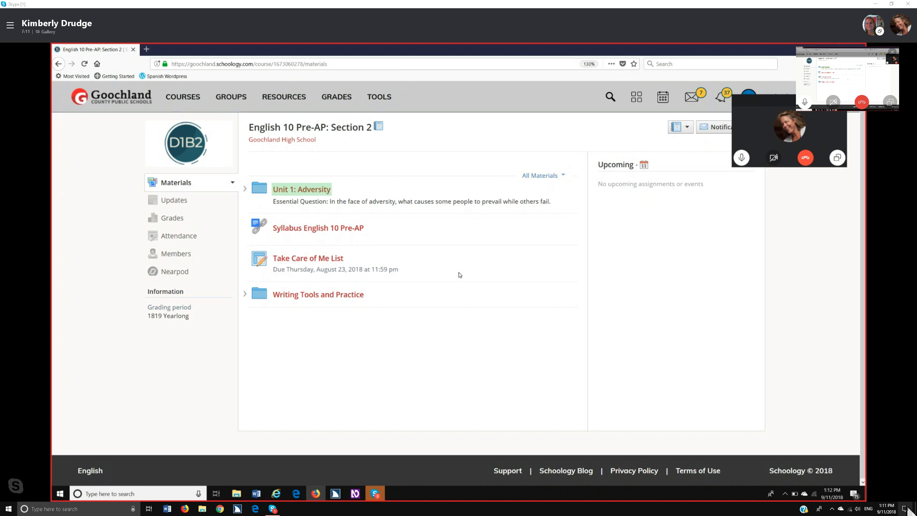
key("Tab")
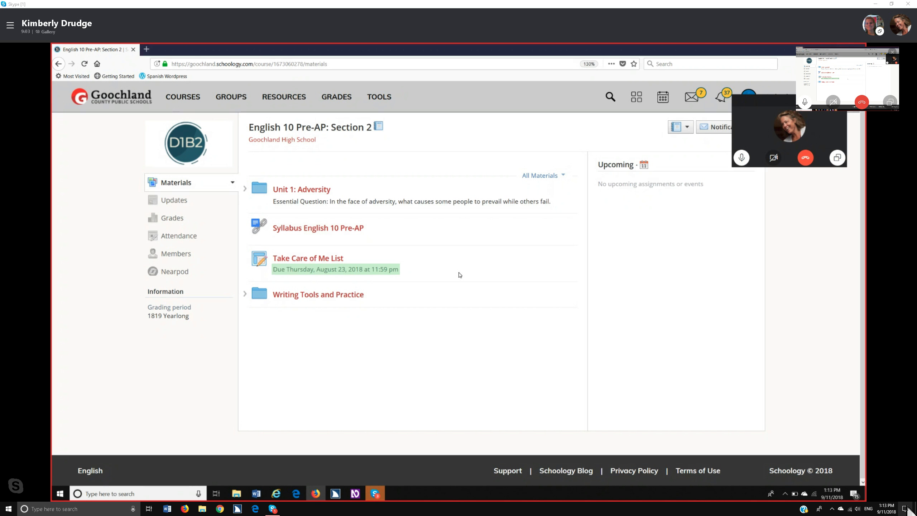
Step: Arrow back up past Take Care of Me List and the Syllabus to the Unit 1 question
key("Up")
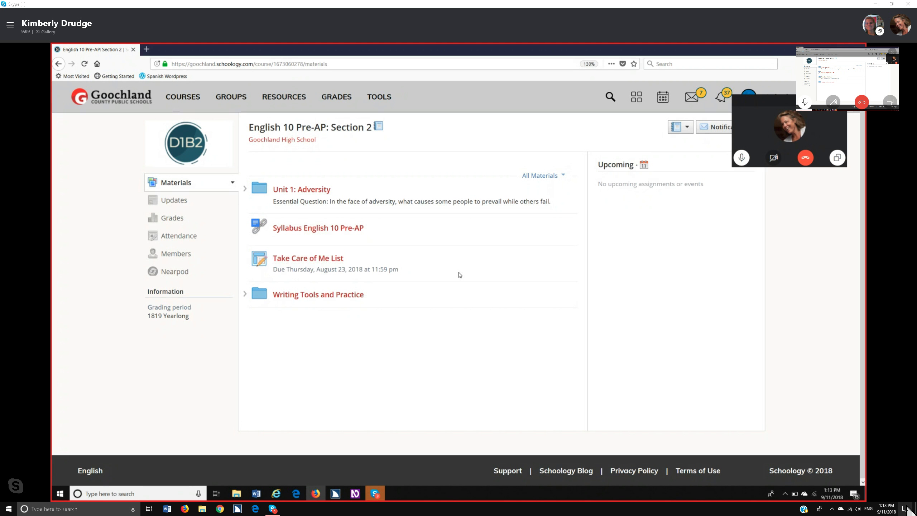
key("Up")
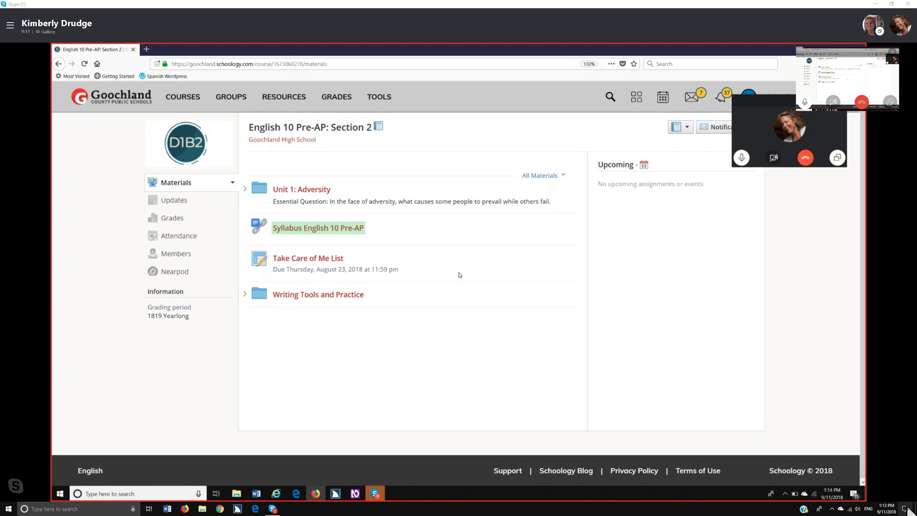
key("Up")
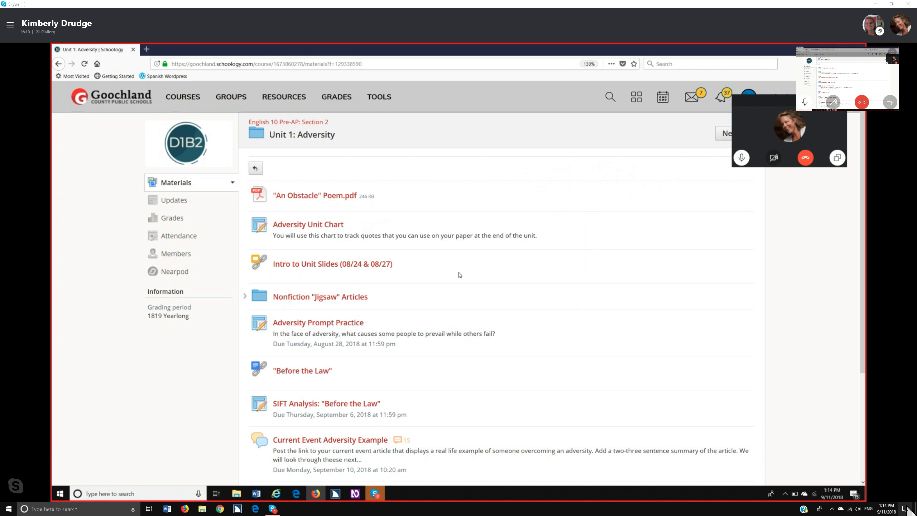
Step: Tab through the Unit 1 items, past the file size to Adversity Unit Chart, then open 'An Obstacle' Poem.pdf
key("Tab")
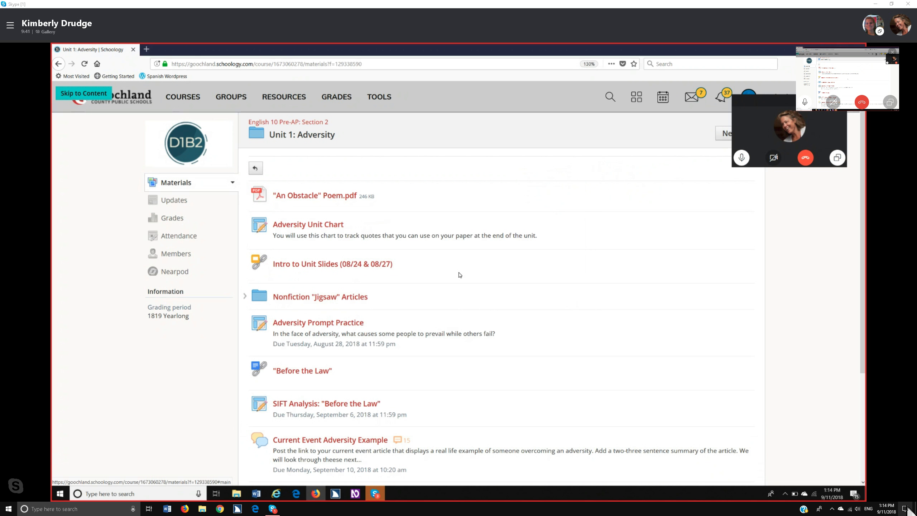
key("Escape")
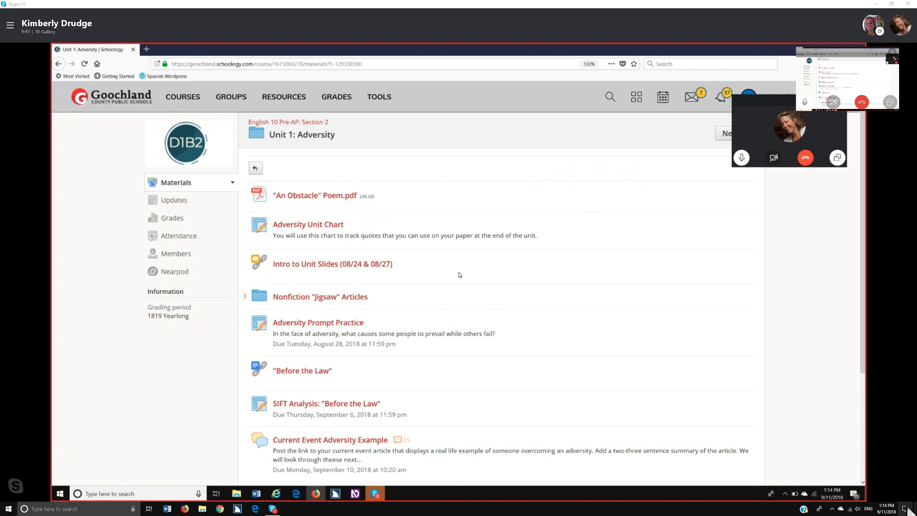
key("Tab")
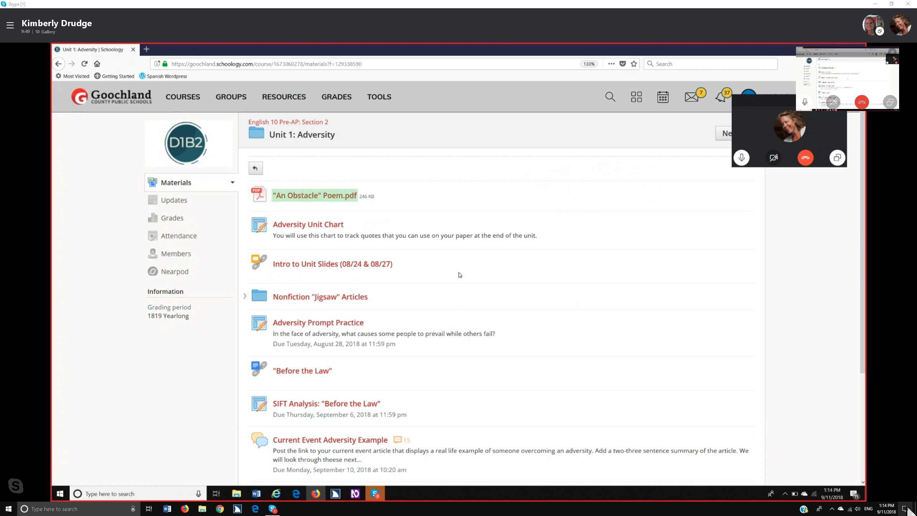
key("Tab")
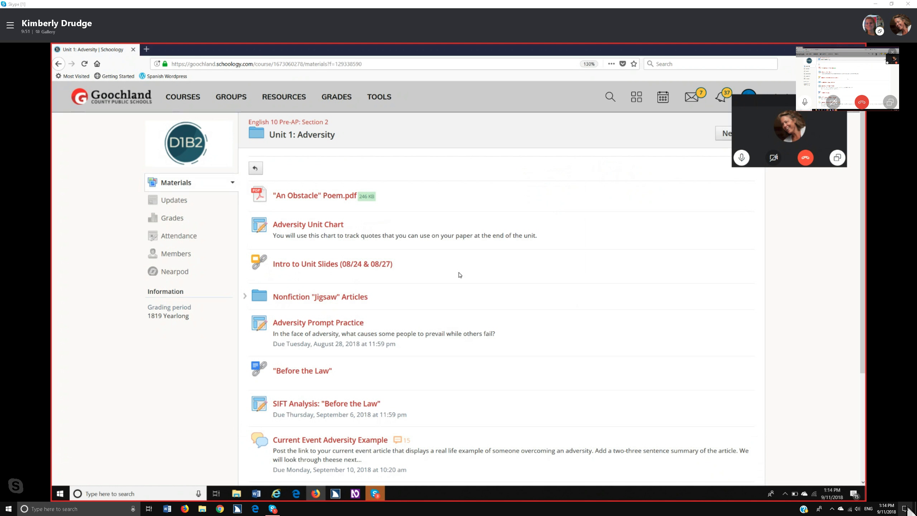
key("Tab")
key("Tab")
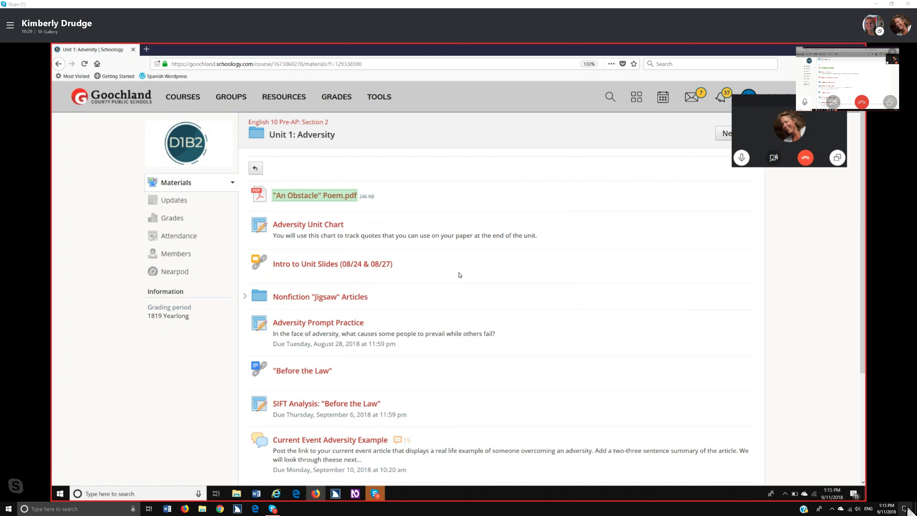
key("Return")
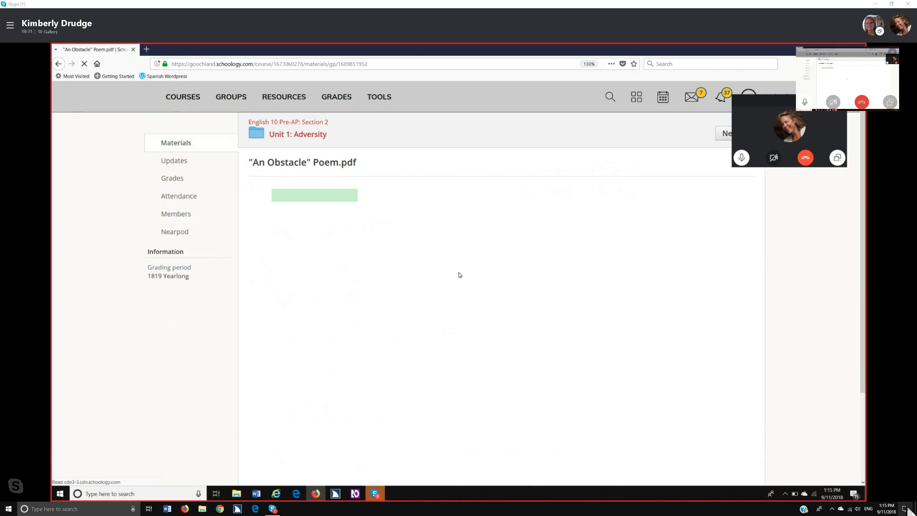
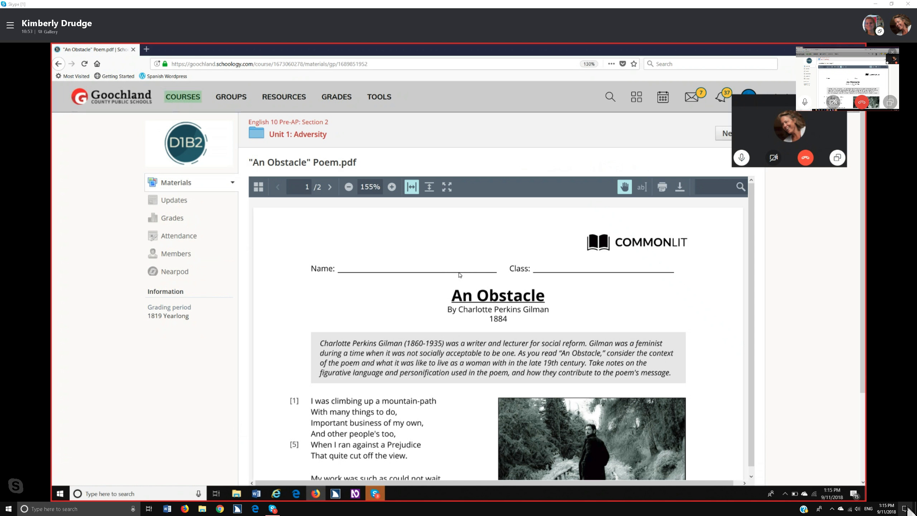
Step: Follow the "An Obstacle" Poem.pdf link from the JAWS Links List to start its download
key("Insert+F7")
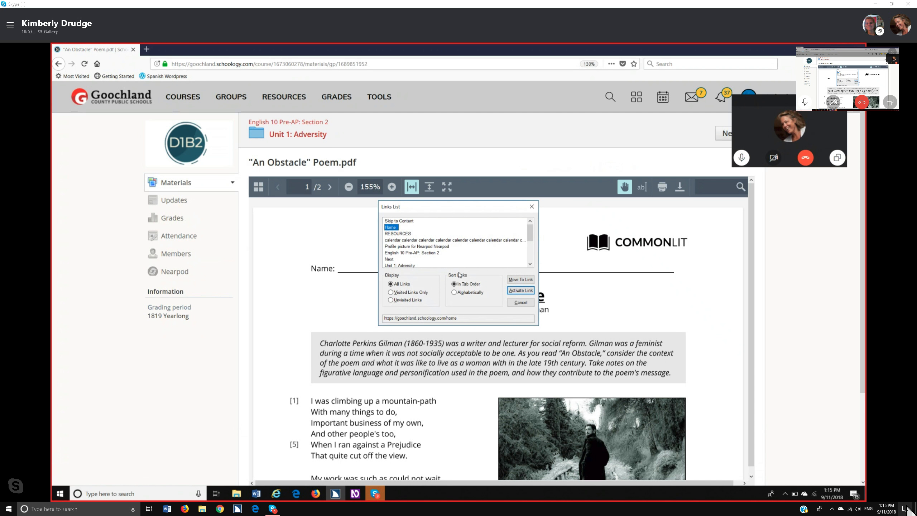
key("End")
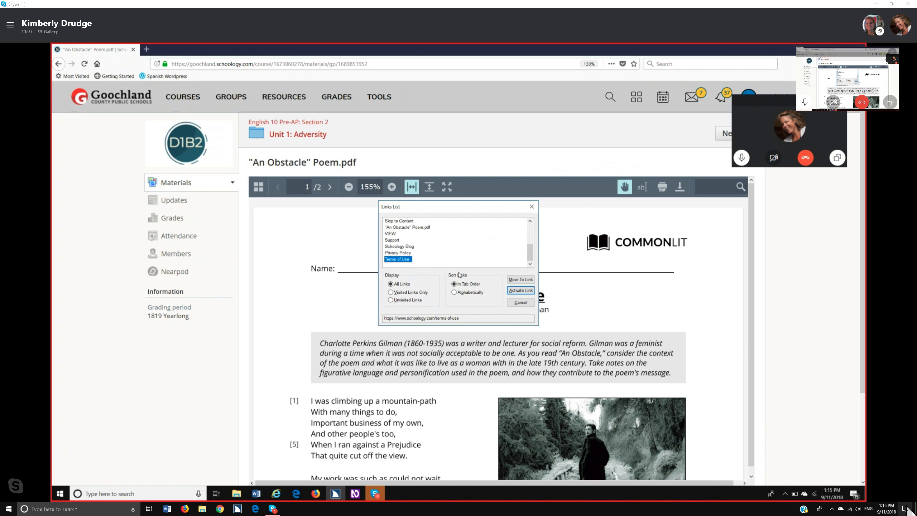
key("Up")
key("Up")
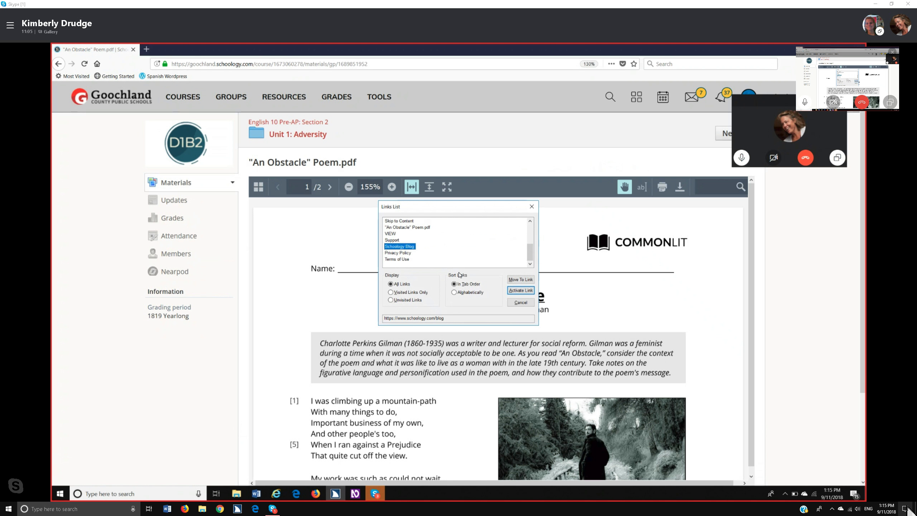
key("Up")
key("Up")
key("Up")
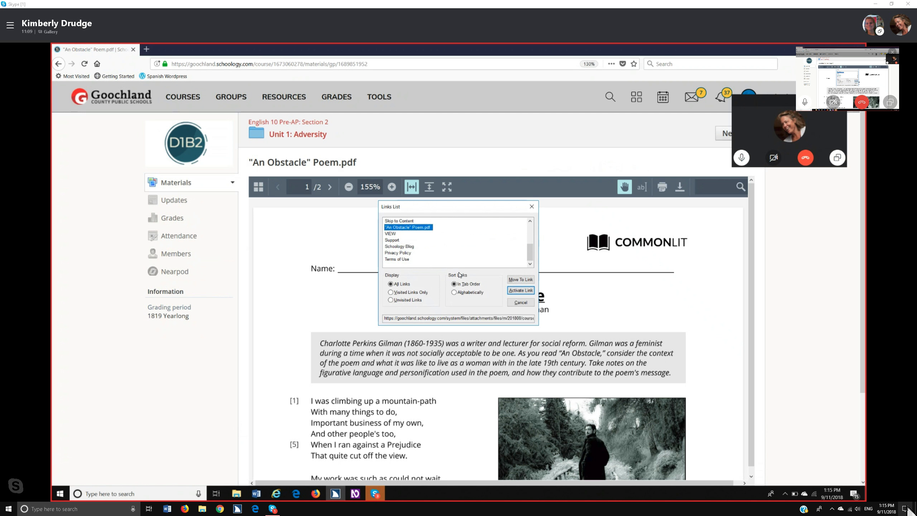
key("Return")
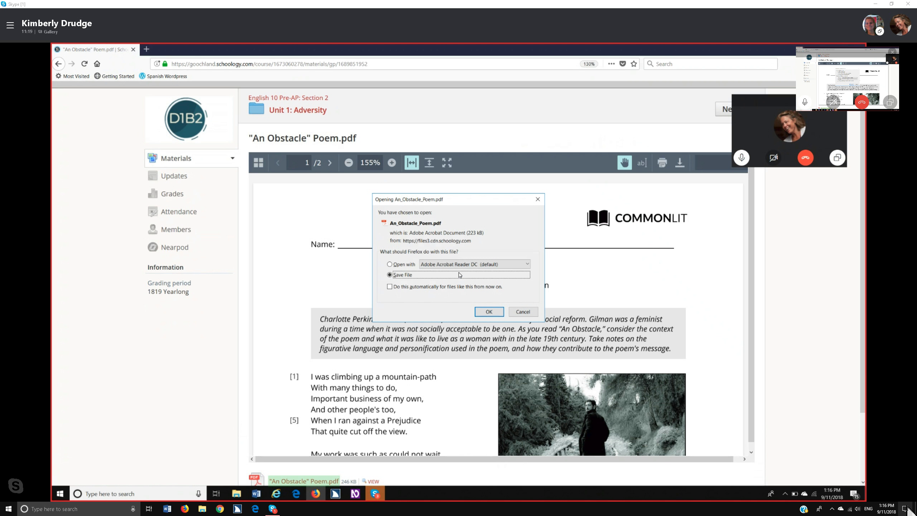
Step: Choose to open the poem PDF with Adobe Acrobat Reader DC and confirm
key("Up")
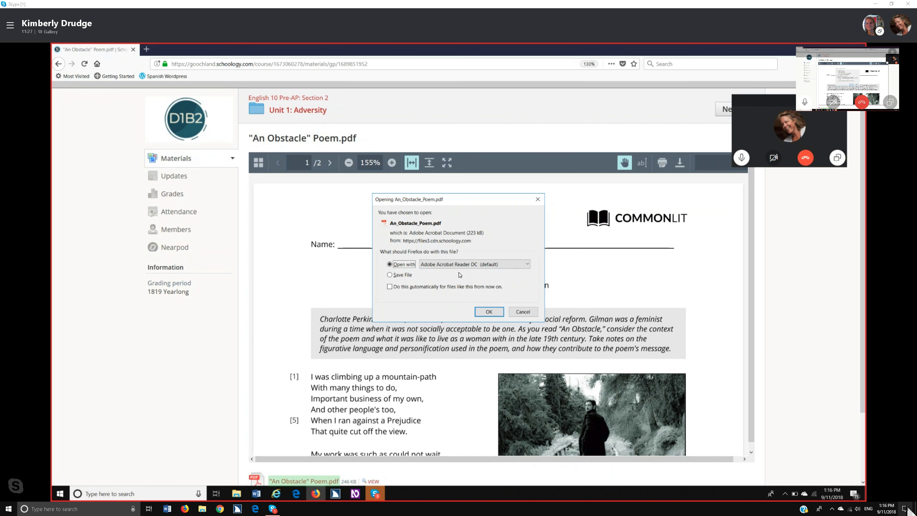
key("Return")
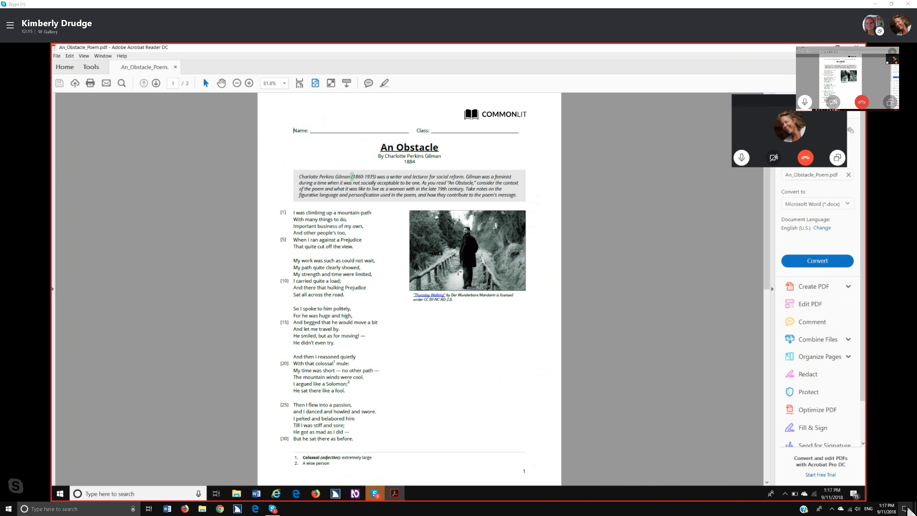
Step: Lower the volume while the An Obstacle poem is read aloud in Acrobat Reader
key("XF86AudioLowerVolume")
key("XF86AudioLowerVolume")
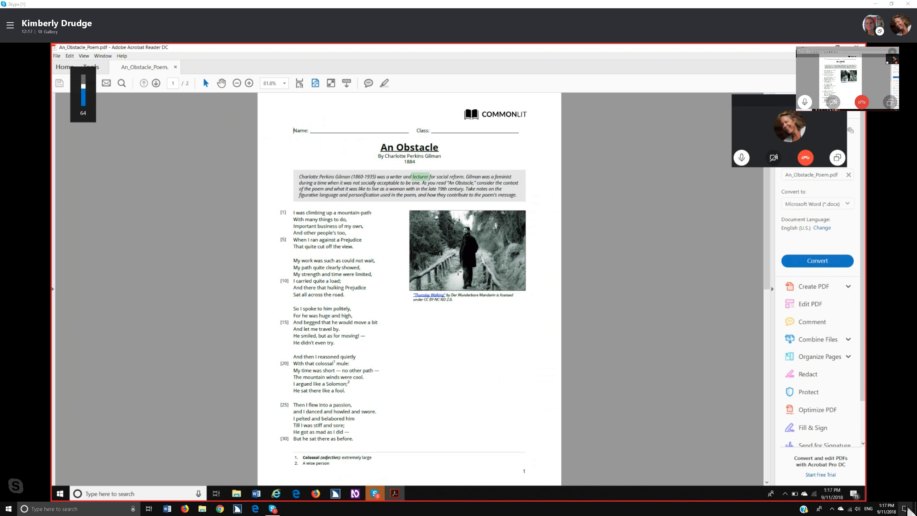
key("XF86AudioLowerVolume")
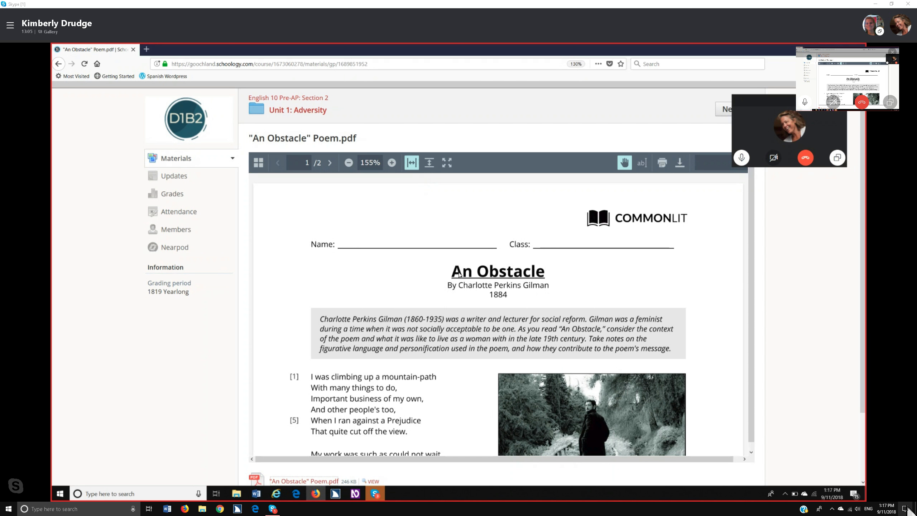
Step: Go back to the Unit 1: Adversity materials folder and list its links
key("alt+Left")
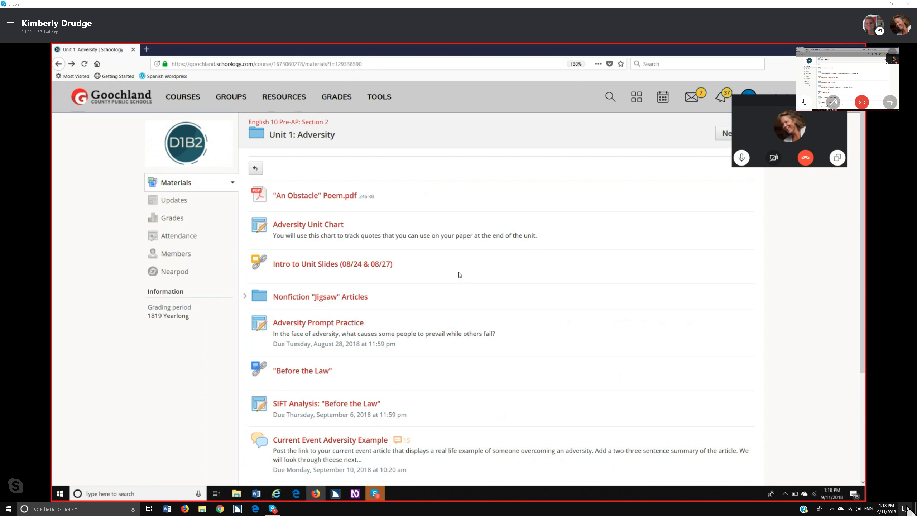
key("Tab")
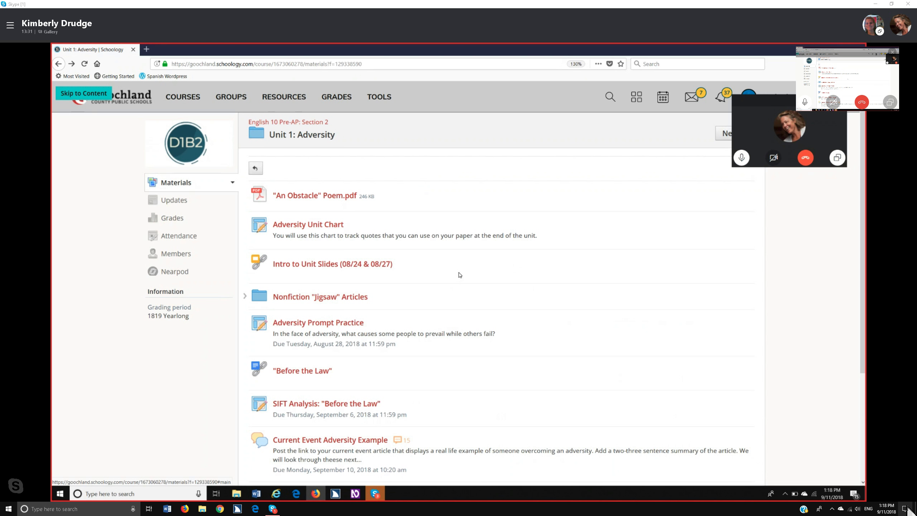
key("Insert+F7")
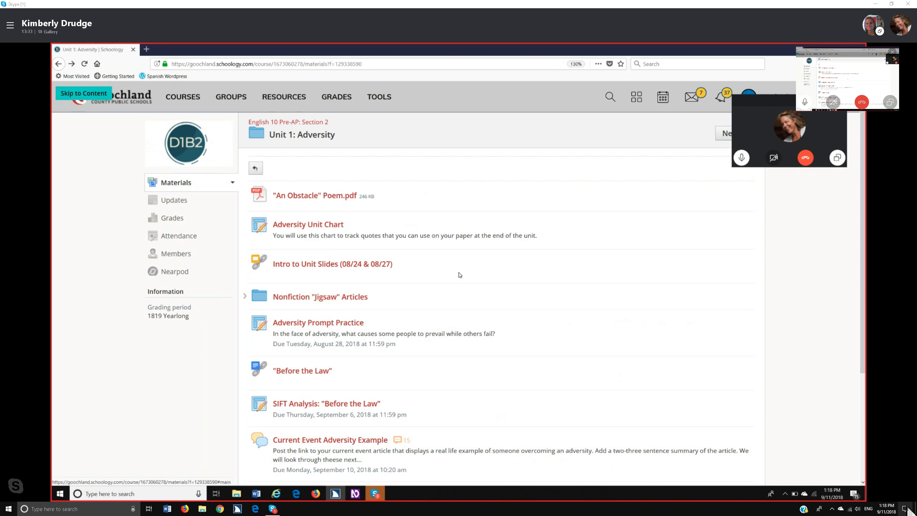
Step: Open the Adversity Unit Chart assignment from the JAWS Links List
key("u")
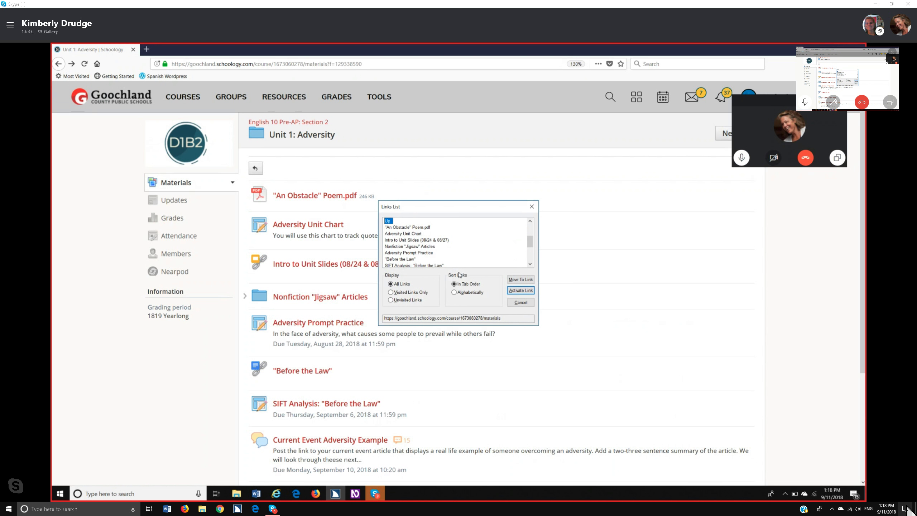
key("Return")
key("Insert+F7")
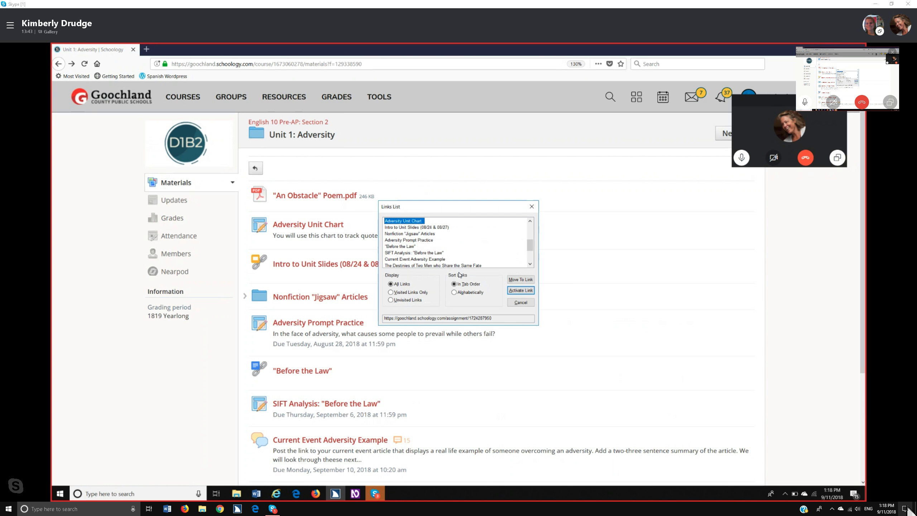
key("Return")
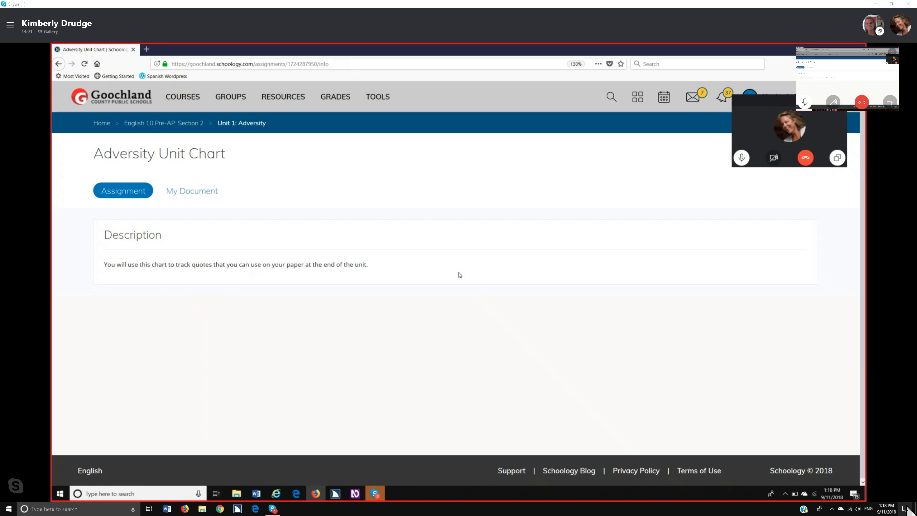
Step: Activate the My Document button from the JAWS form fields list
key("Insert+F5")
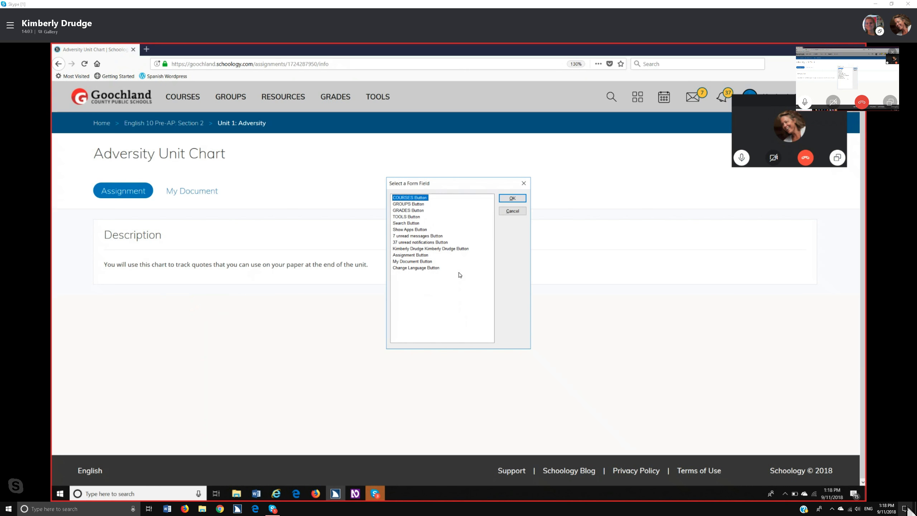
key("m")
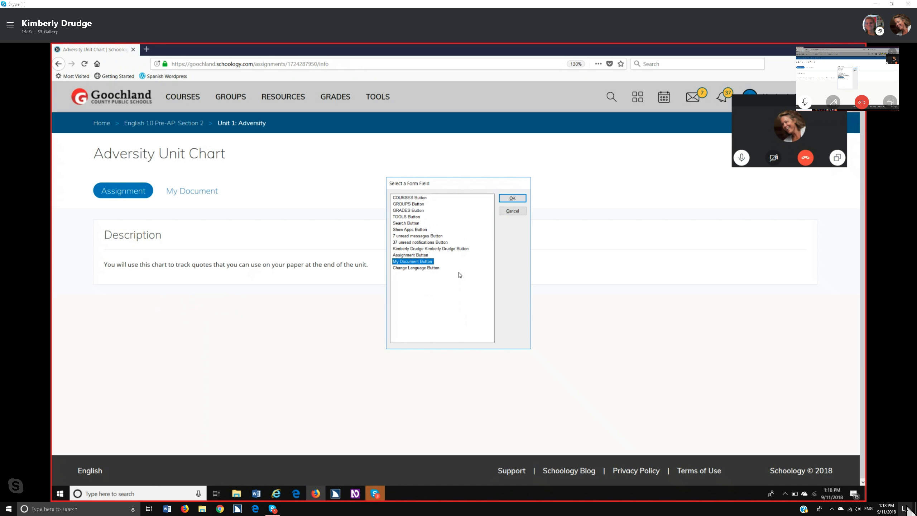
key("Return")
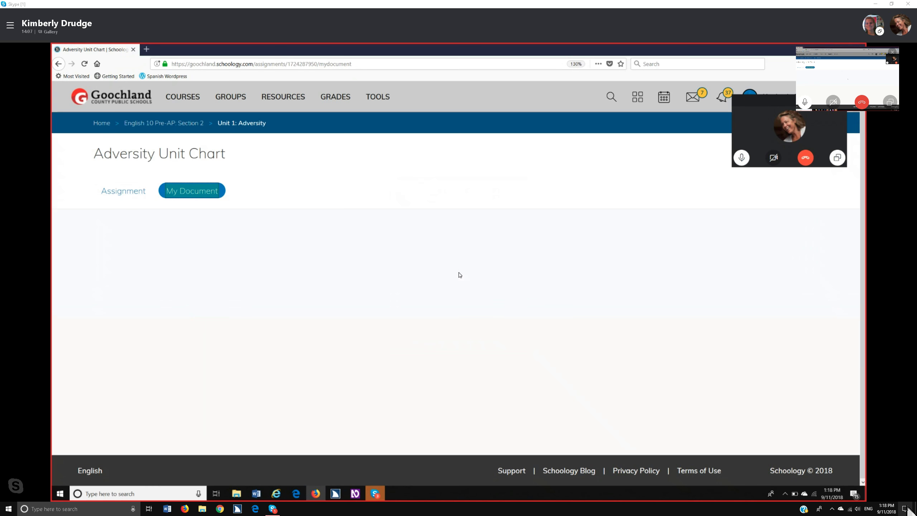
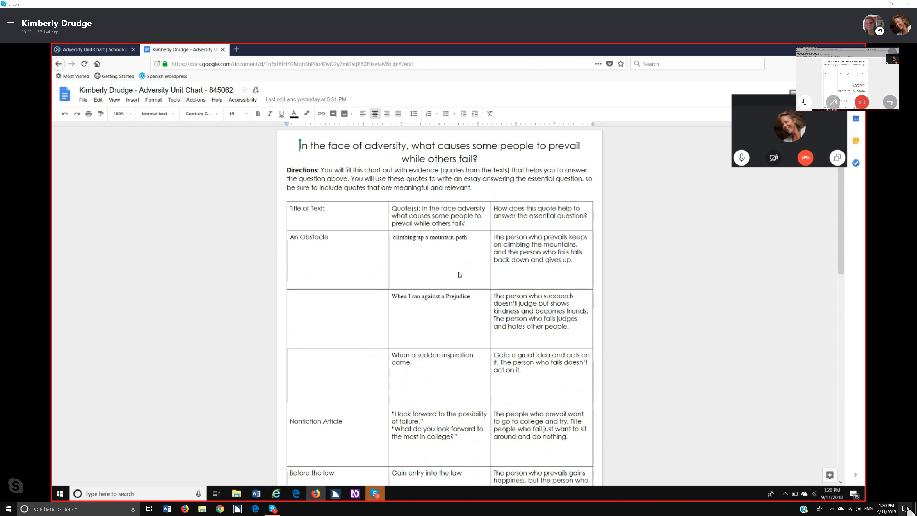
Step: Start making a copy of the Adversity Unit Chart from the File menu
key("alt+f")
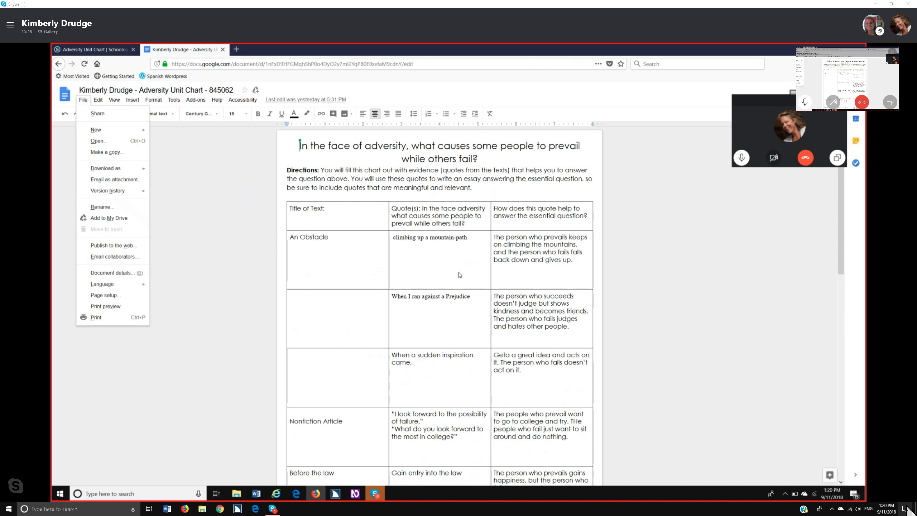
key("Down")
key("Down")
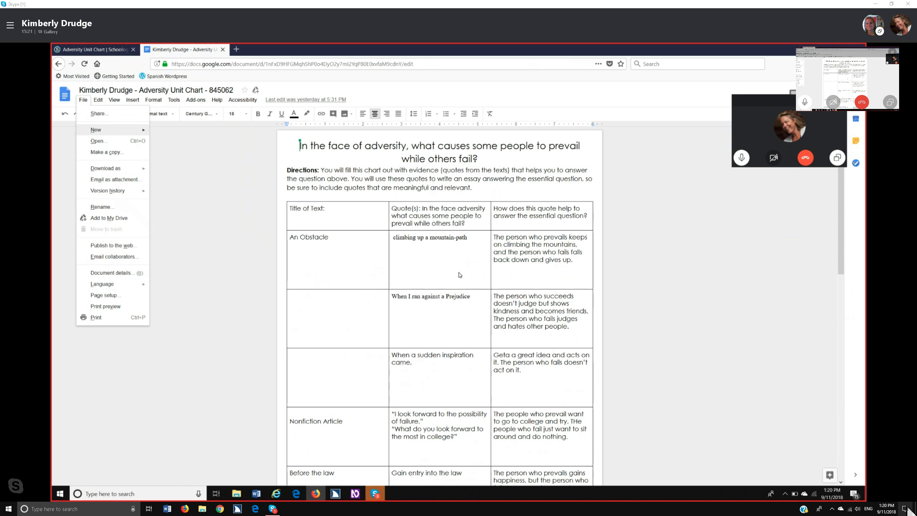
key("Down")
key("Down")
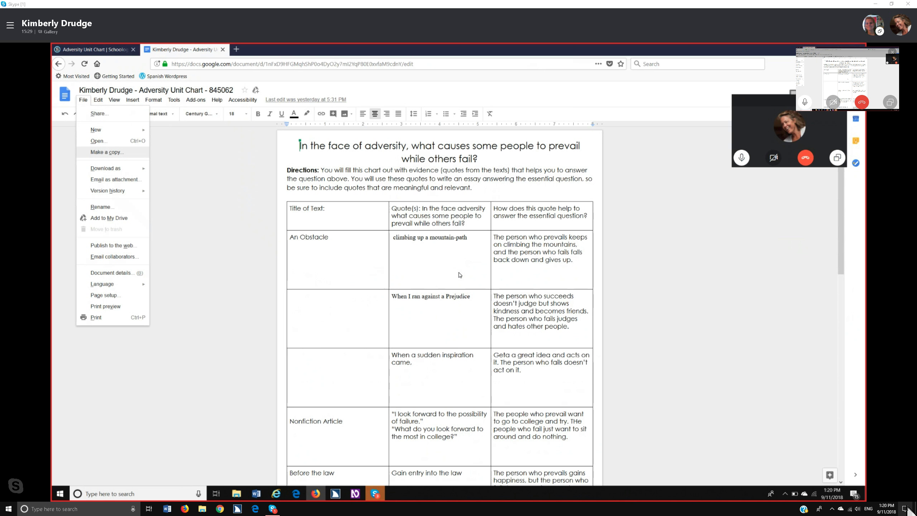
key("Return")
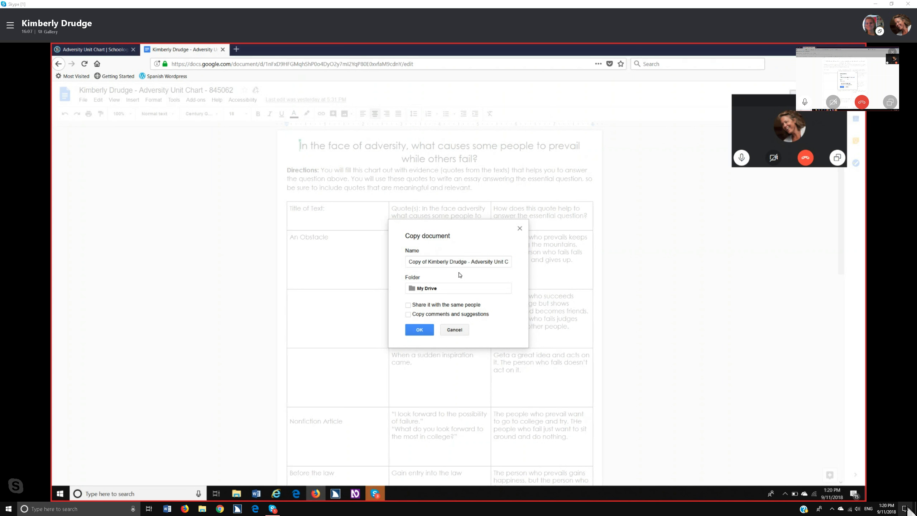
Step: Cancel the chart copy, search Help for 'braille', and return to the document
key("Escape")
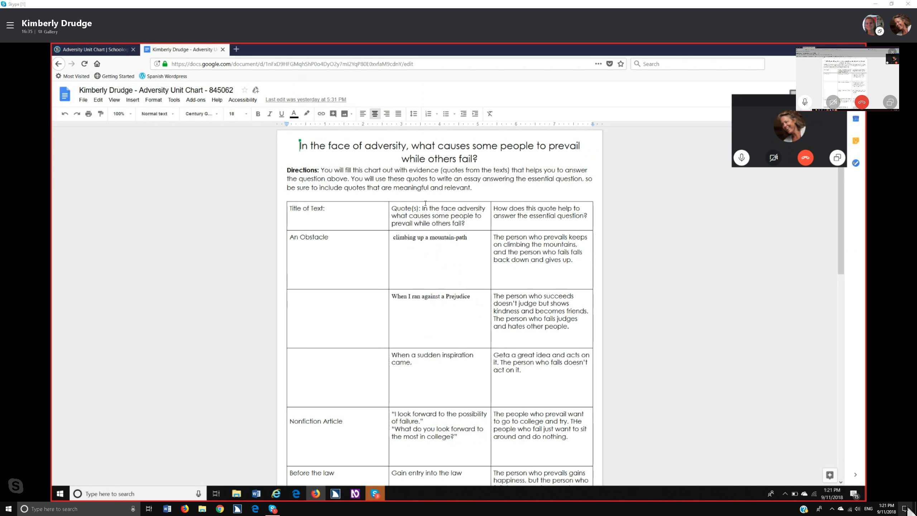
left_click(216, 98)
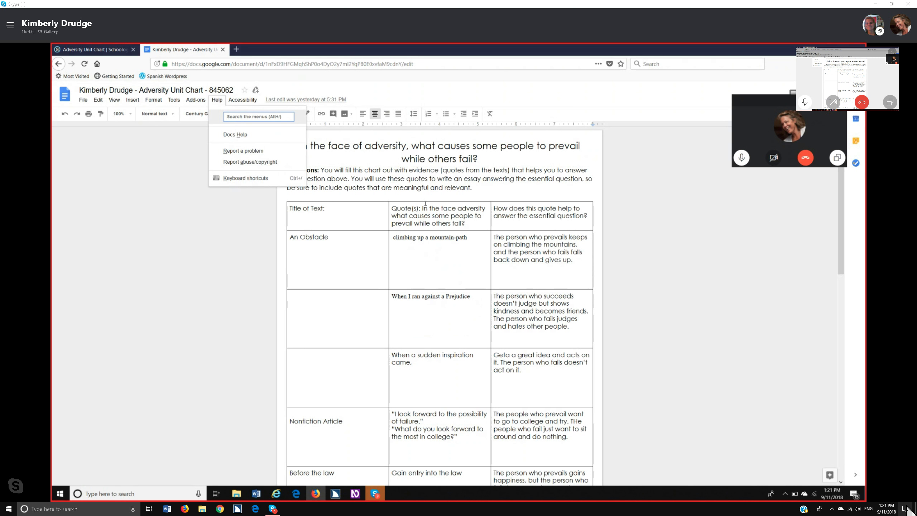
type("braille")
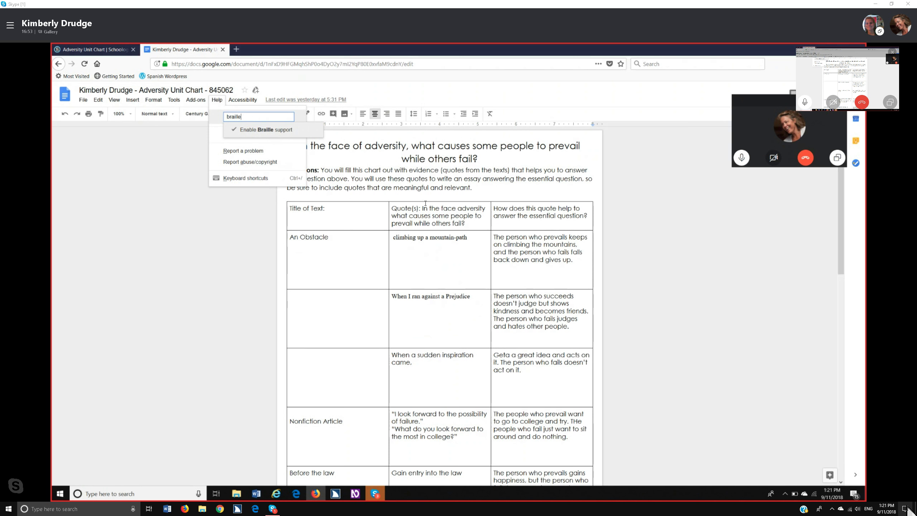
key("Return")
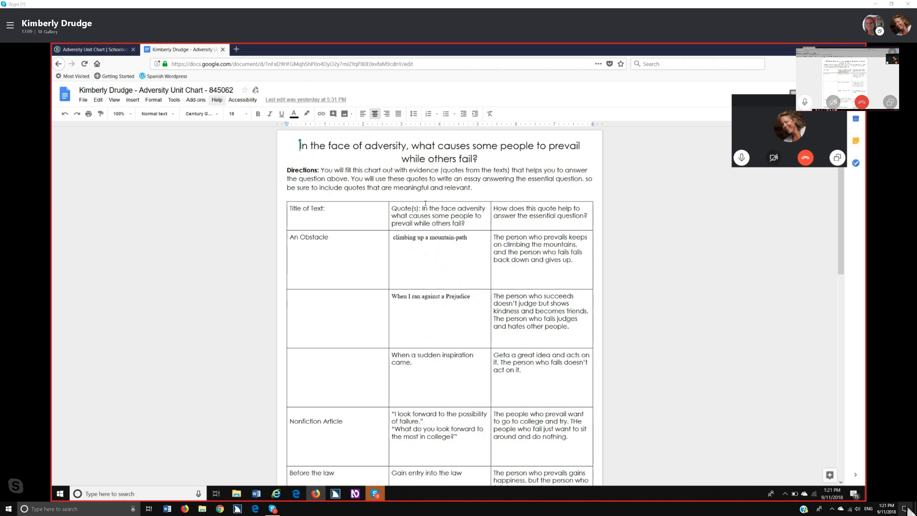
key("Down")
key("Down")
key("Down")
key("Down")
key("Down")
key("Down")
key("Down")
key("Up")
key("Down")
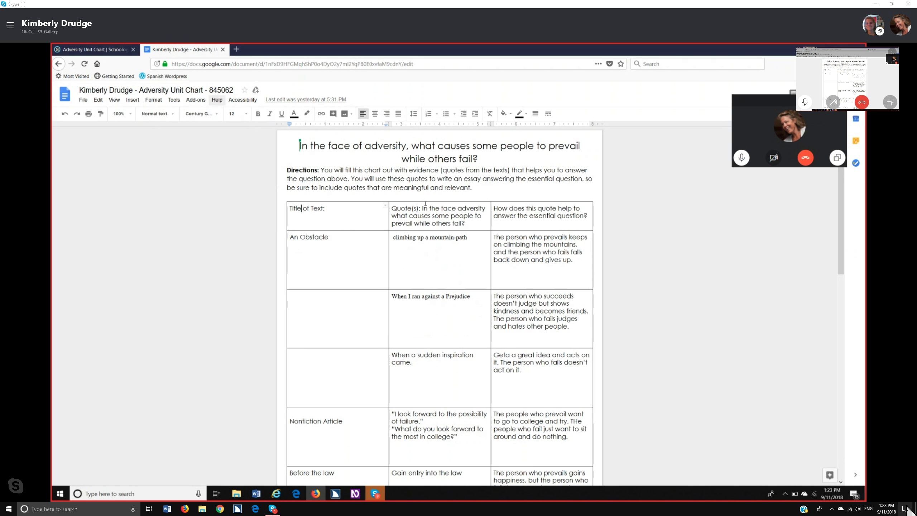
triple_click(426, 207)
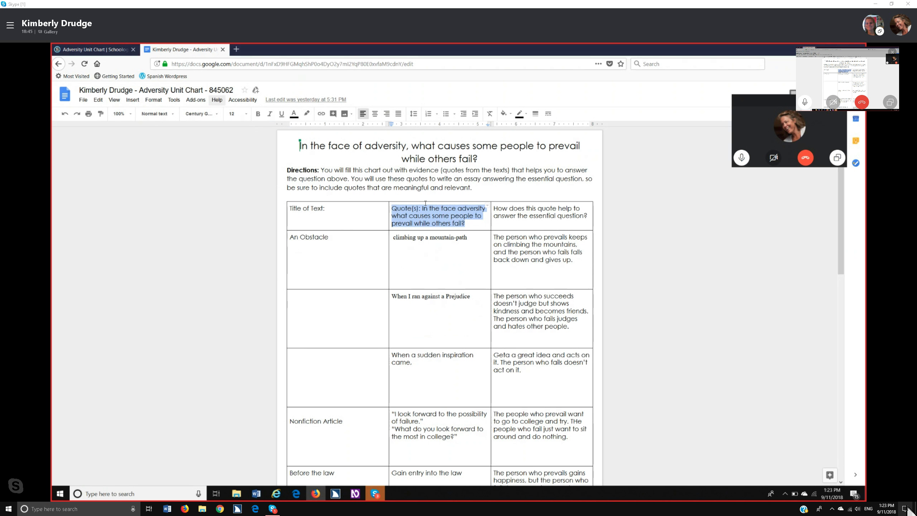
key("Tab")
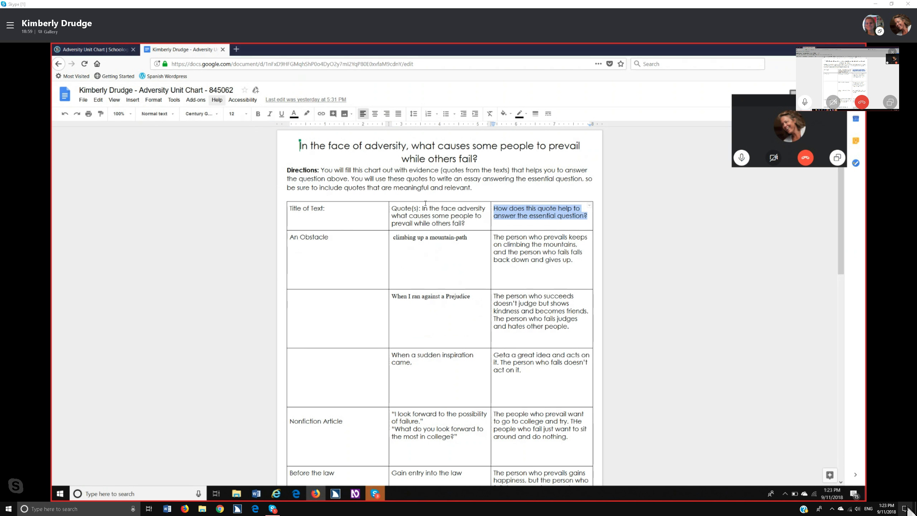
key("Tab")
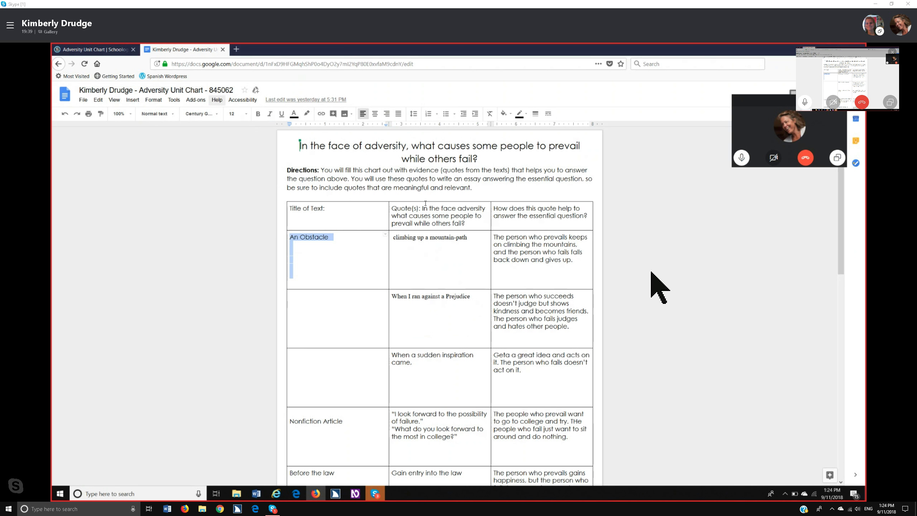
Step: Search the computer for 'cadet' and open the GHS Cadet JROTC Handbook in Word
key("super")
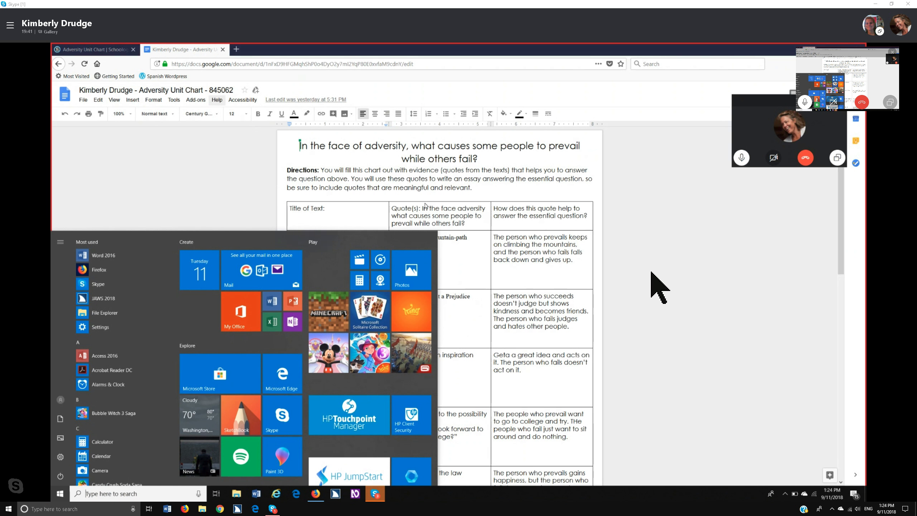
type("cadet")
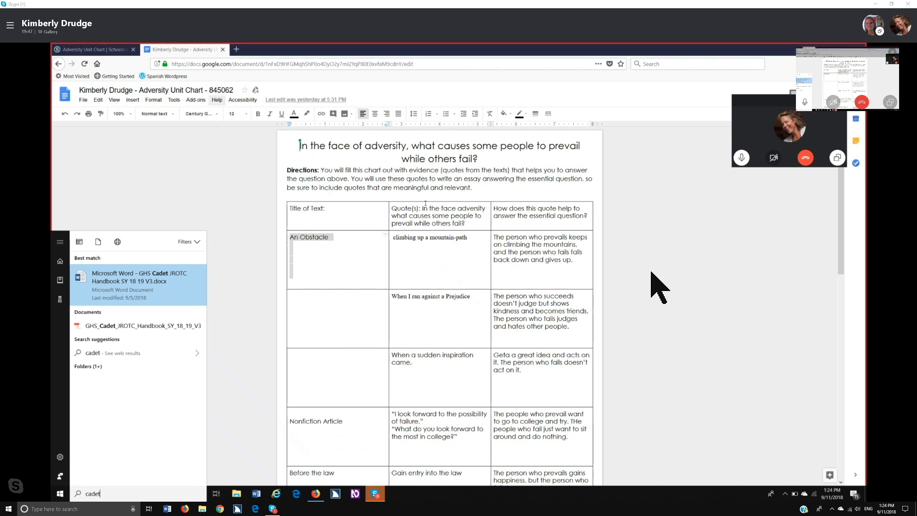
key("Return")
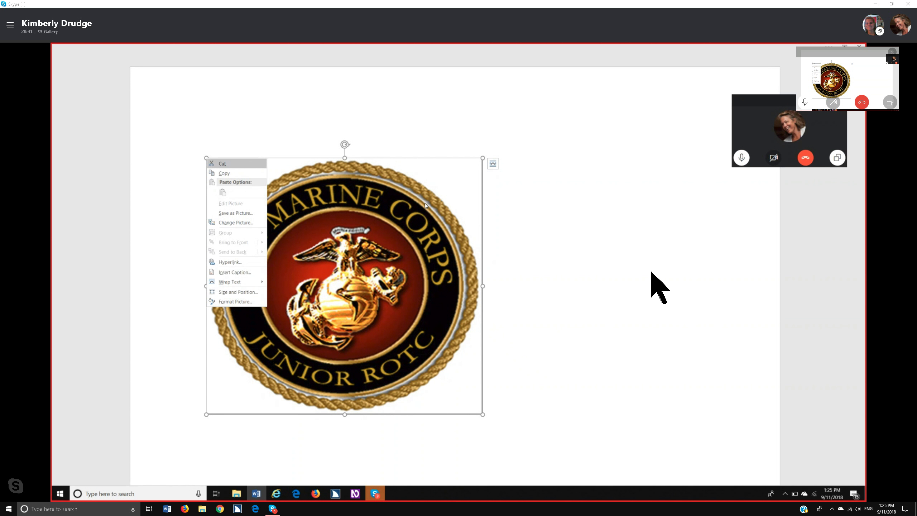
Step: Open Format Picture for the Marine Corps badge image from its context menu
key("Up")
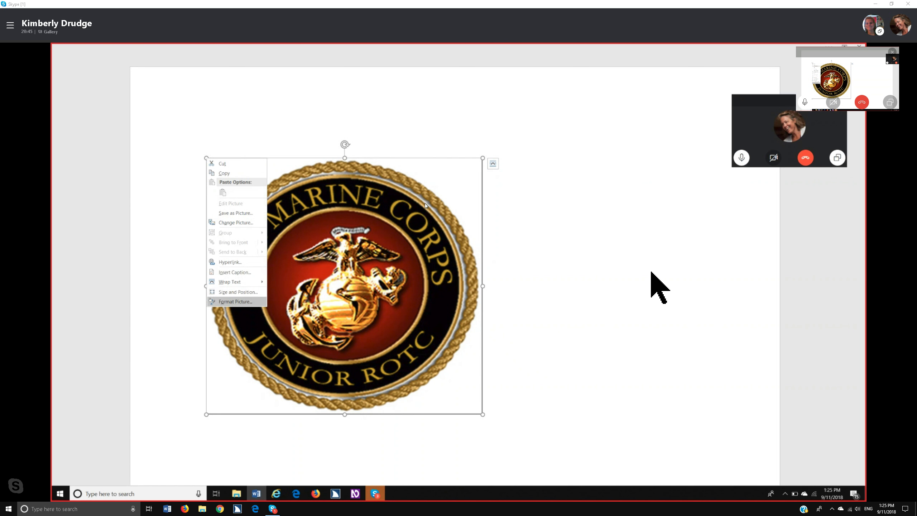
key("Return")
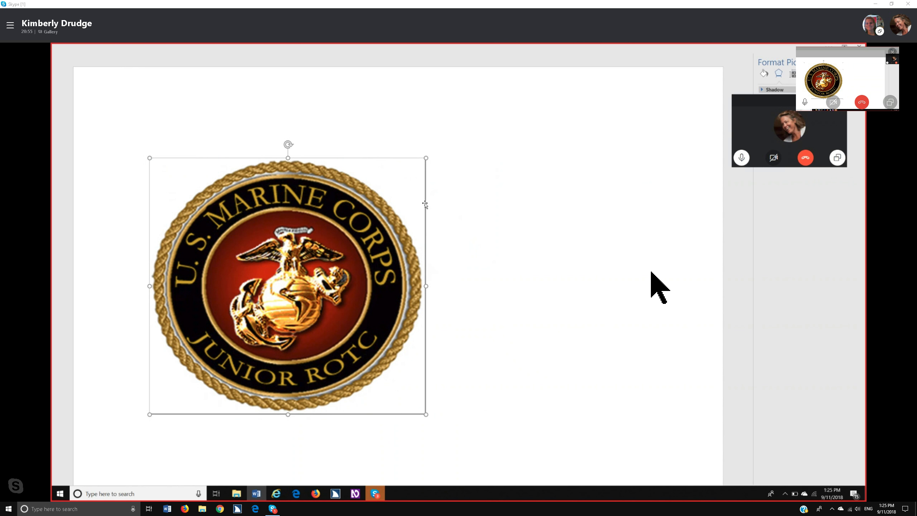
key("ctrl+alt+Tab")
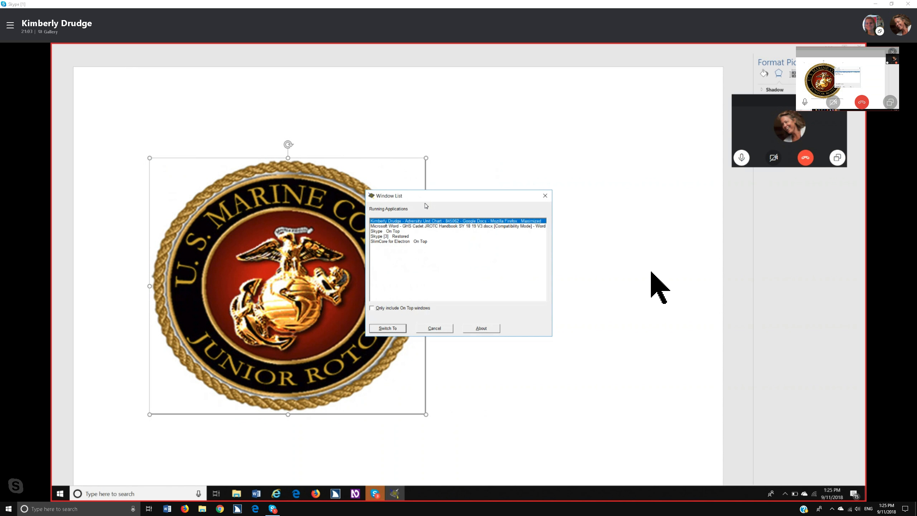
key("Down")
key("Down")
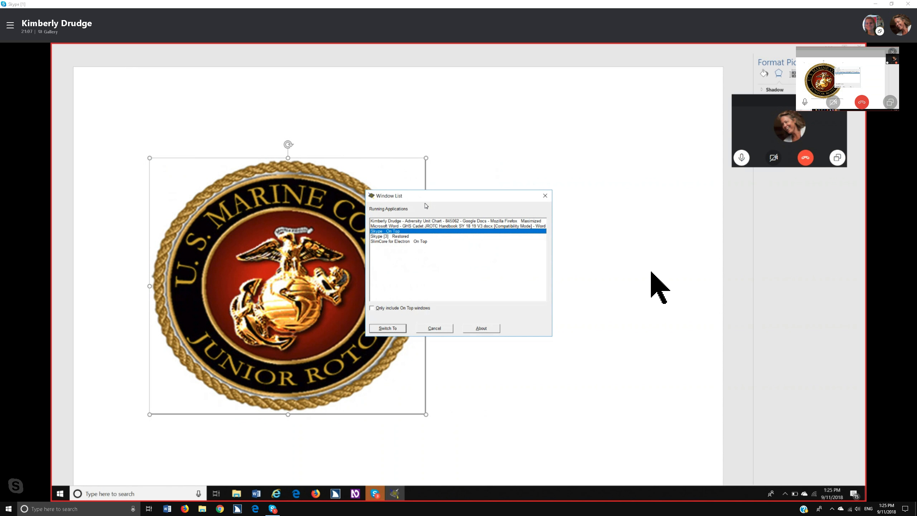
key("Return")
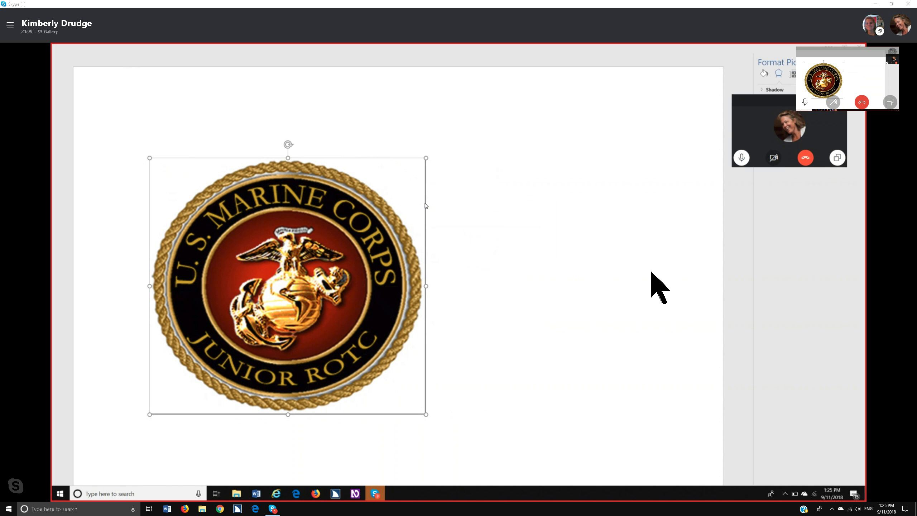
key("Tab")
key("Tab")
key("Tab")
key("Tab")
key("Tab")
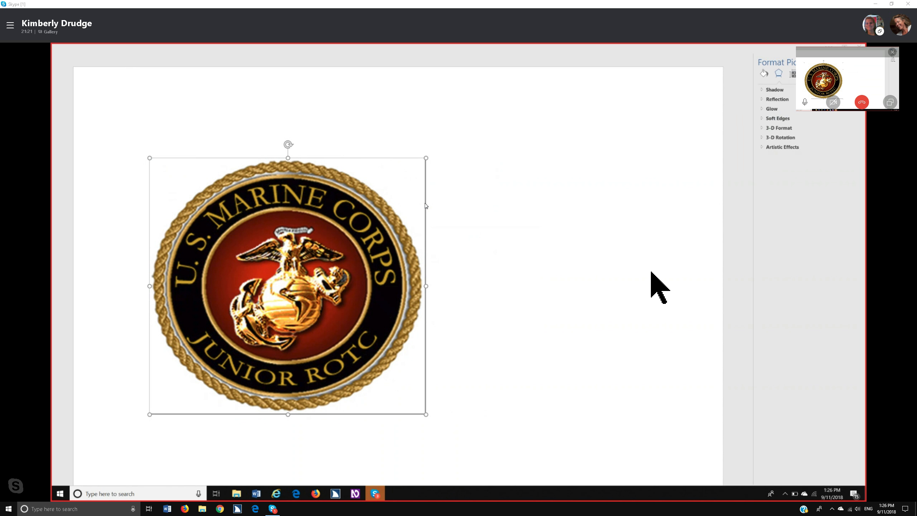
Step: Return to Word and show the badge picture's Layout & Properties alt text settings
key("alt+Tab")
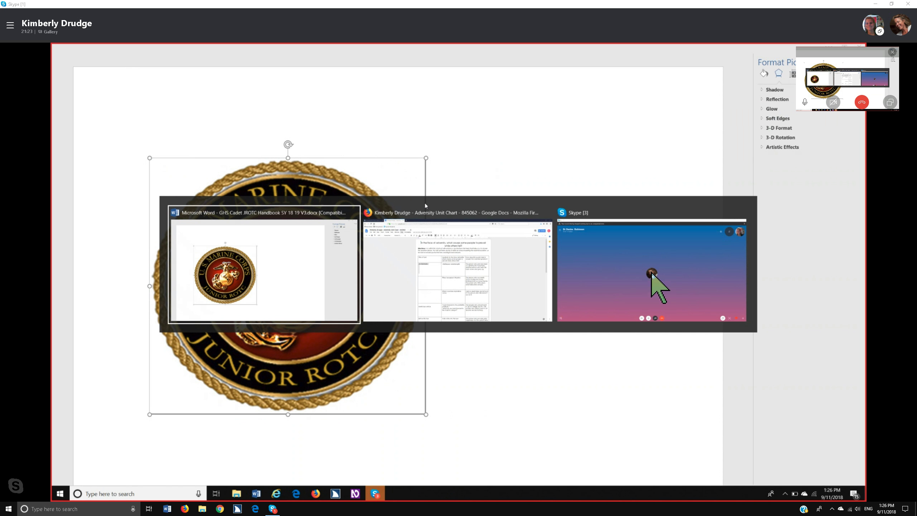
left_click(436, 163)
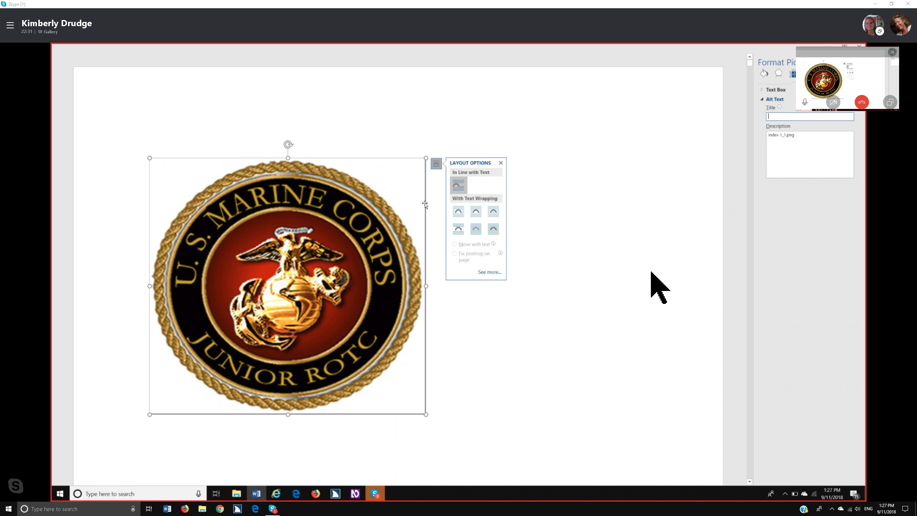
type("U.S.Ma")
type("rine Corps B")
type("adge")
Step: Move to the alt text Description box, selecting the old 'index-1_1.png' text
key("Tab")
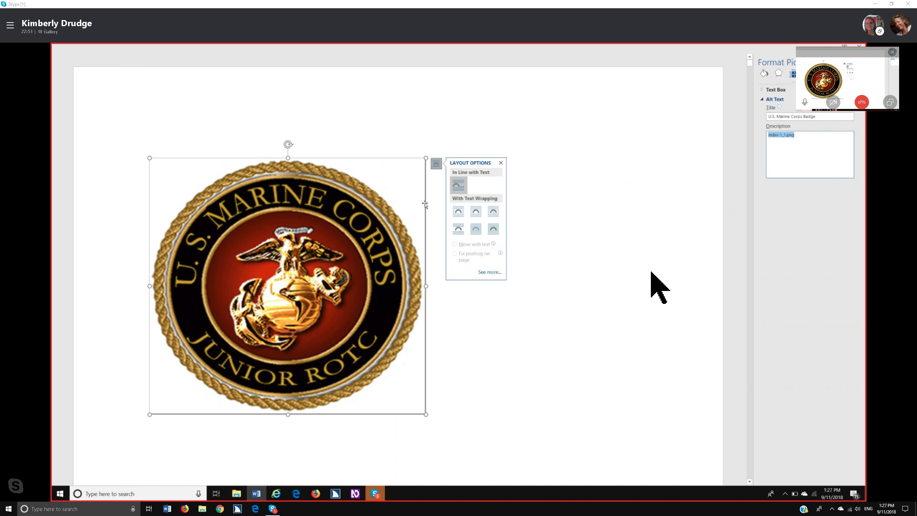
type("U.")
type(" Jr")
type("OT")
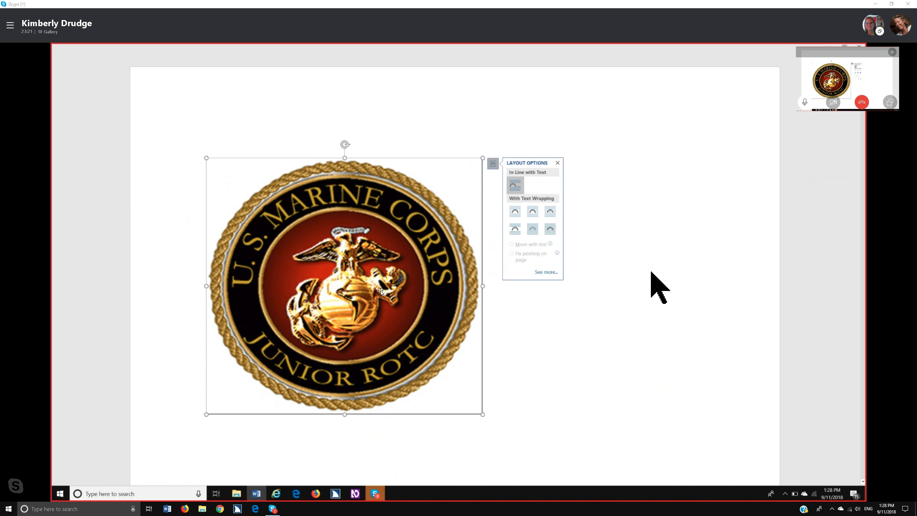
Step: Close the Layout Options popup and deselect the Marine Corps badge image
key("Escape")
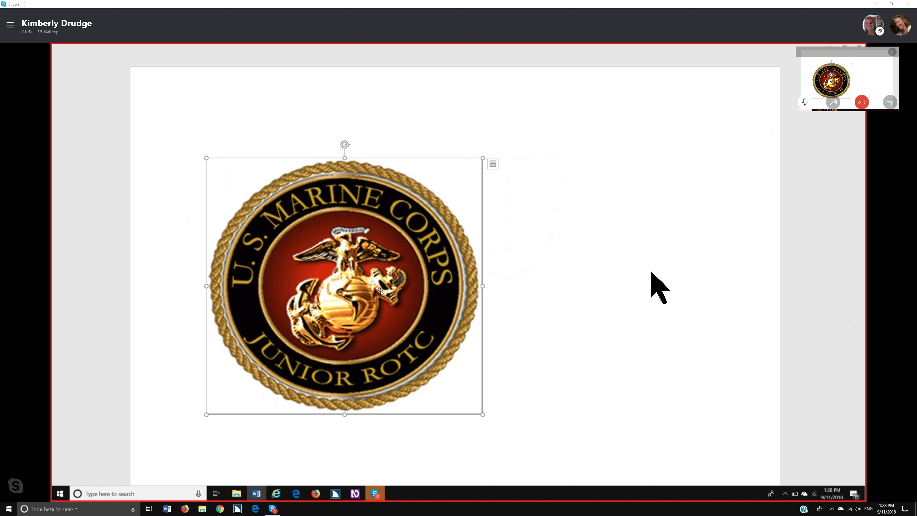
left_click(381, 291)
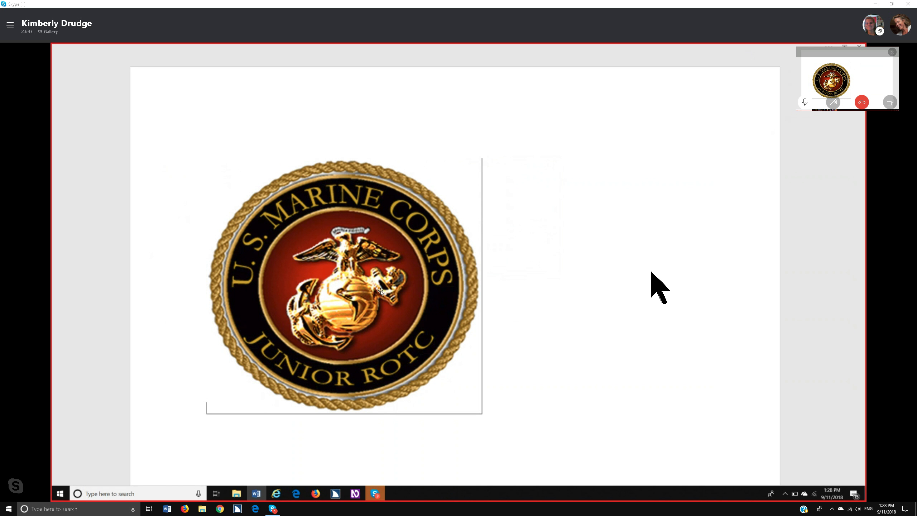